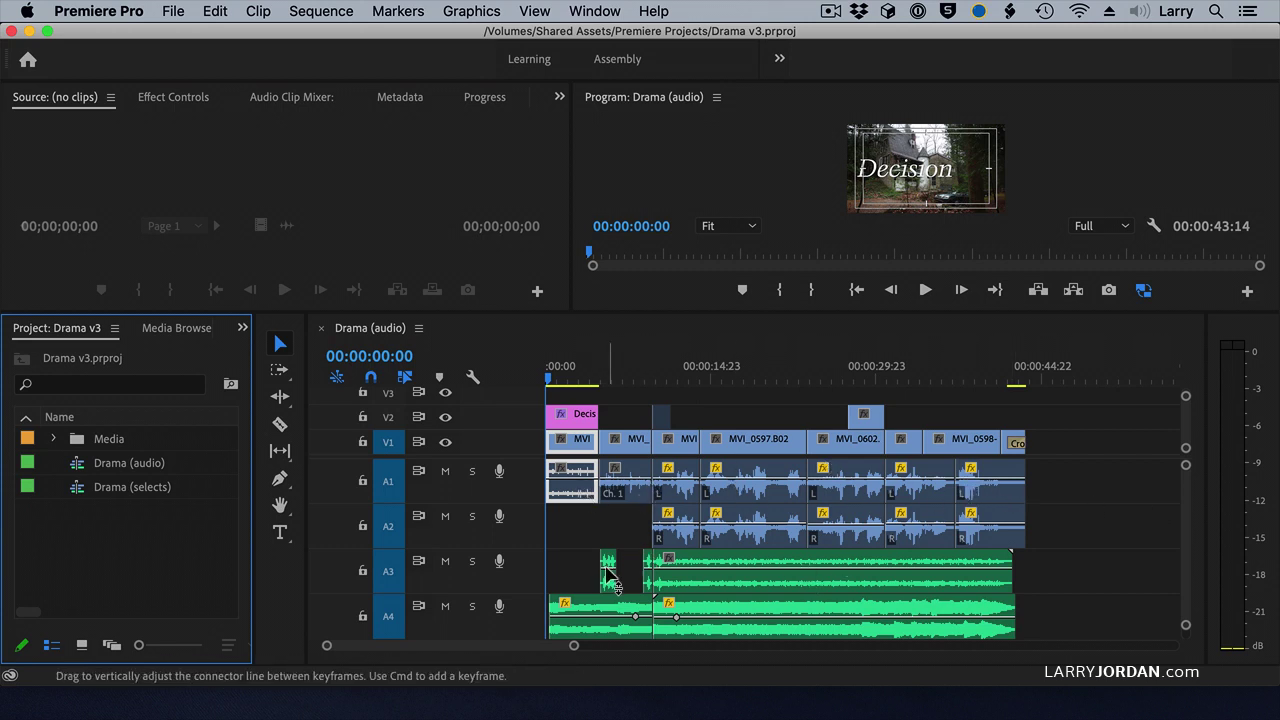
# - Send the entire Drama (audio) sequence from Premiere Pro to Adobe Audition
pyautogui.scroll(-2, 748, 584)
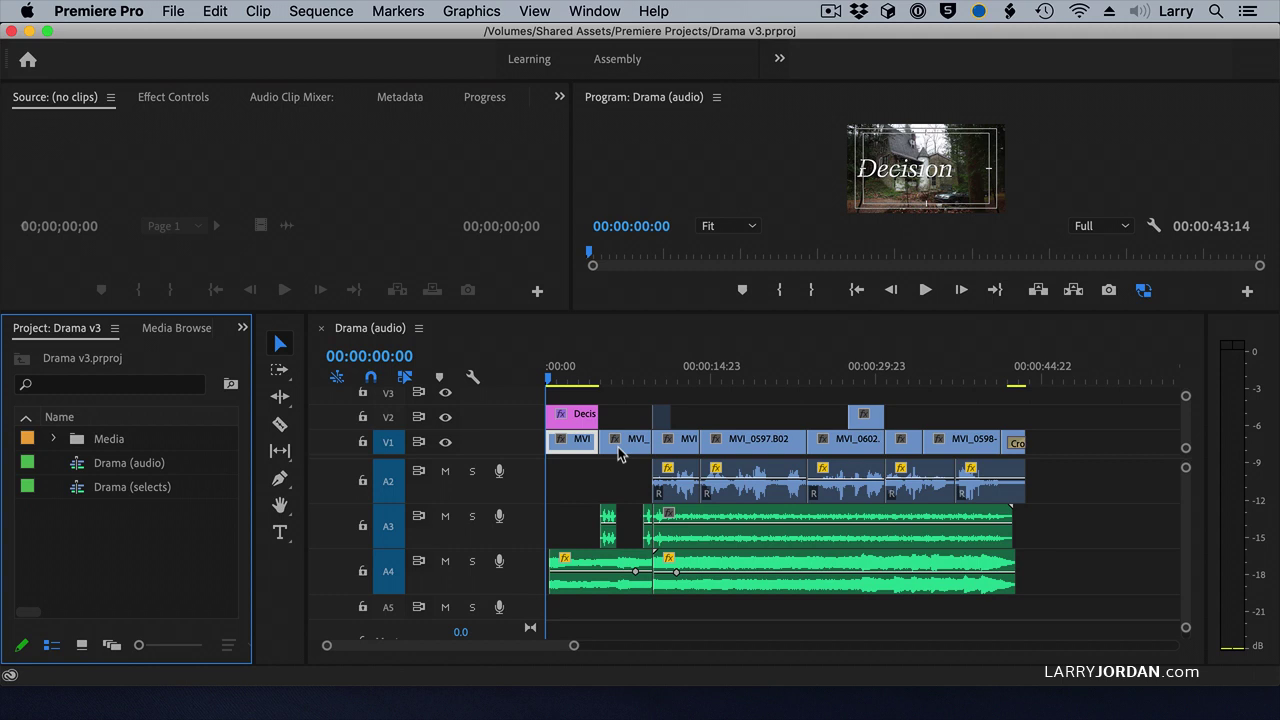
pyautogui.click(705, 347)
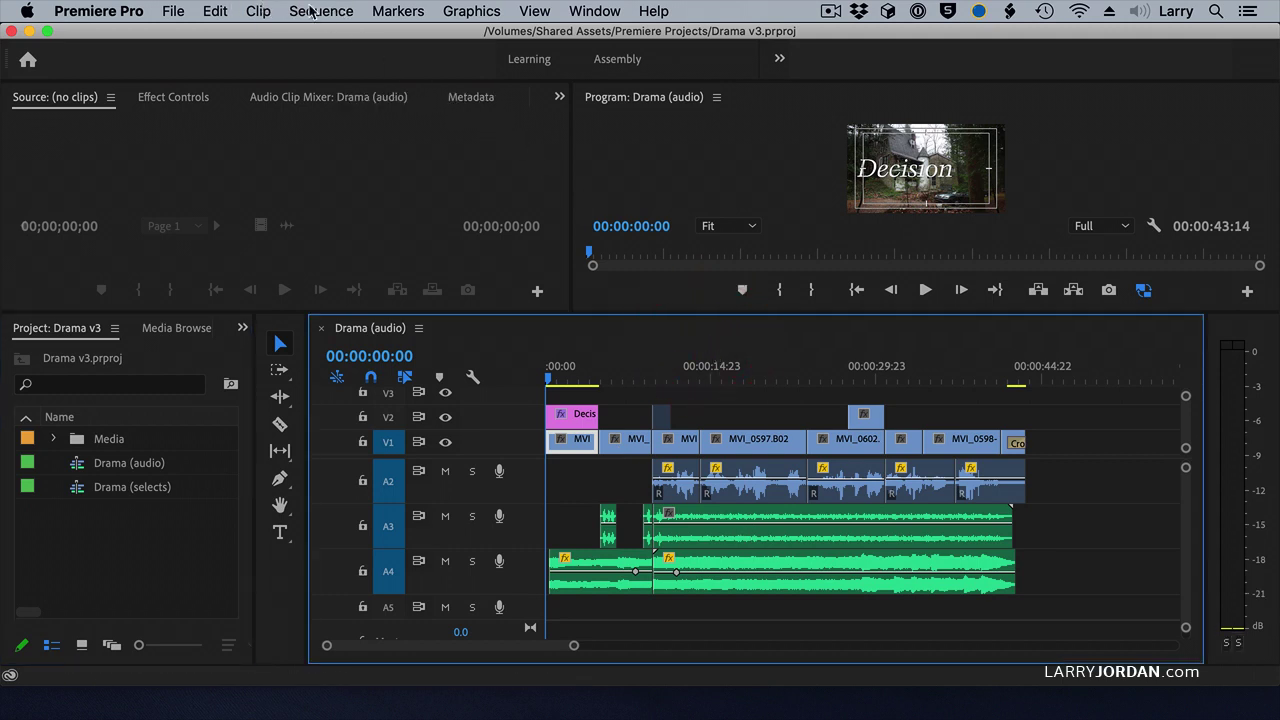
pyautogui.click(214, 10)
pyautogui.moveTo(316, 556)
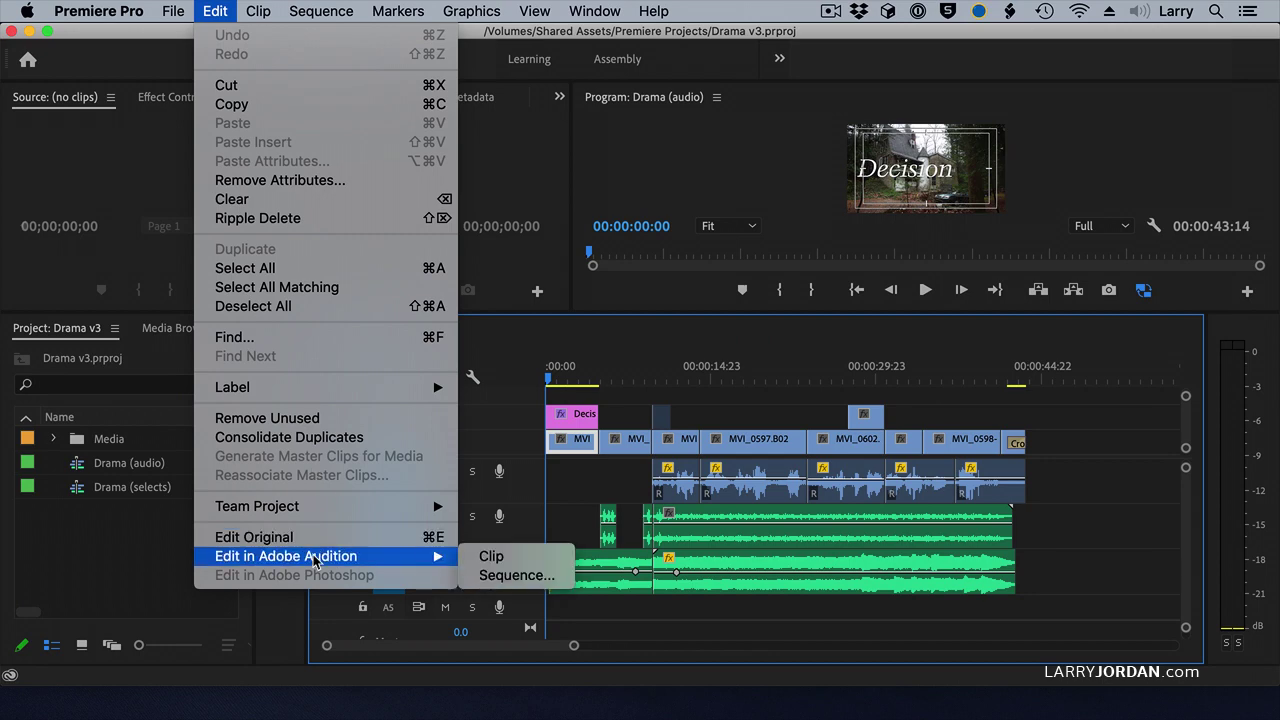
pyautogui.click(541, 577)
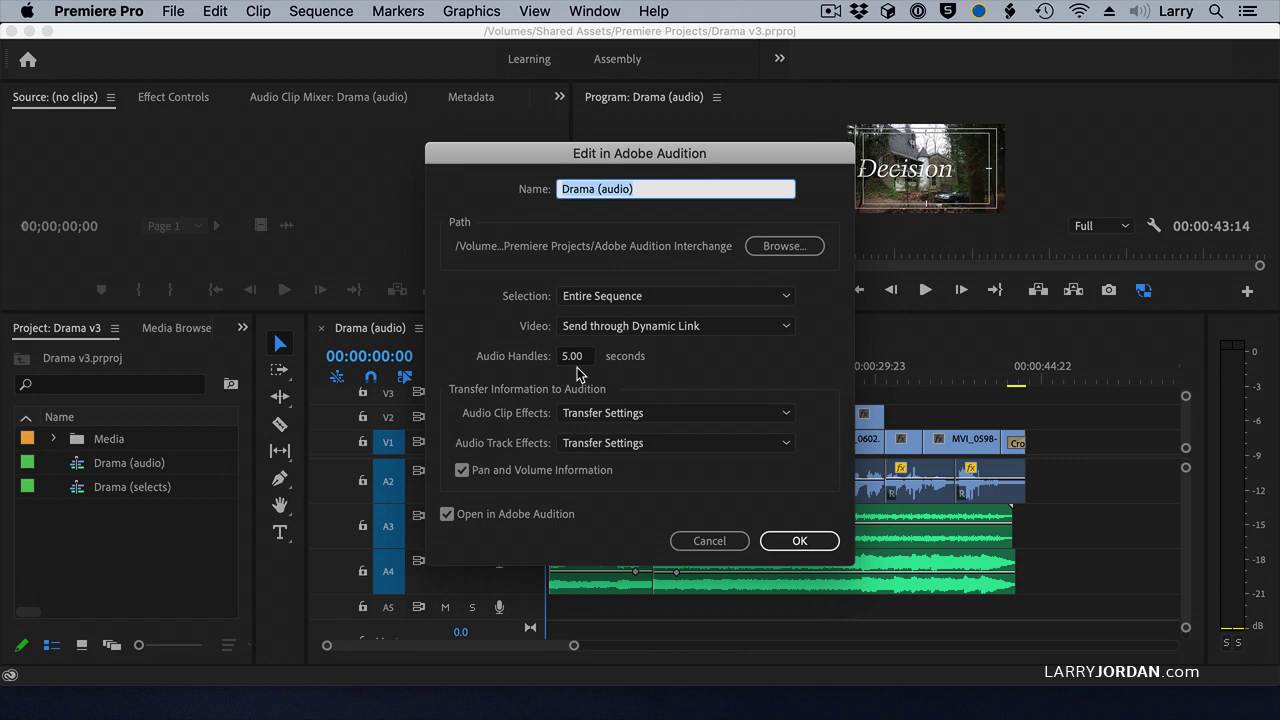
pyautogui.click(799, 542)
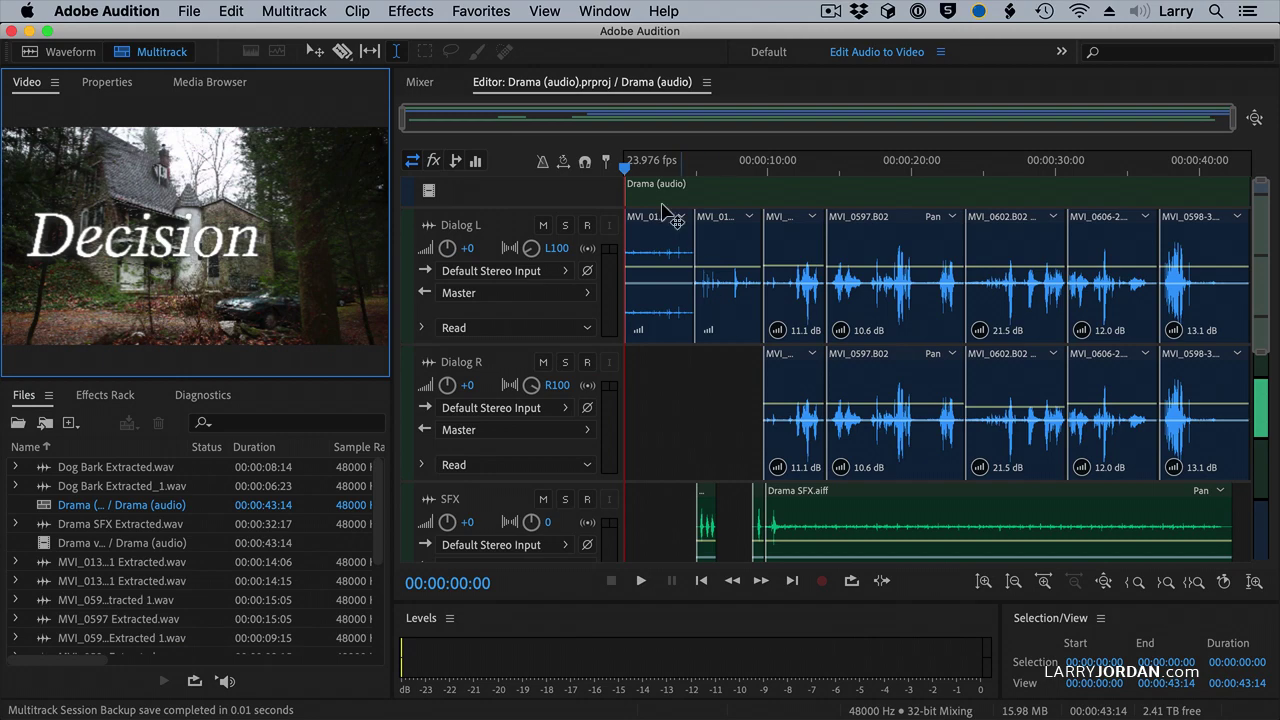
# - Scrub the Audition session playhead to 00:00:34:11 to preview the mix
pyautogui.moveTo(655, 162); pyautogui.dragTo(600, 163)
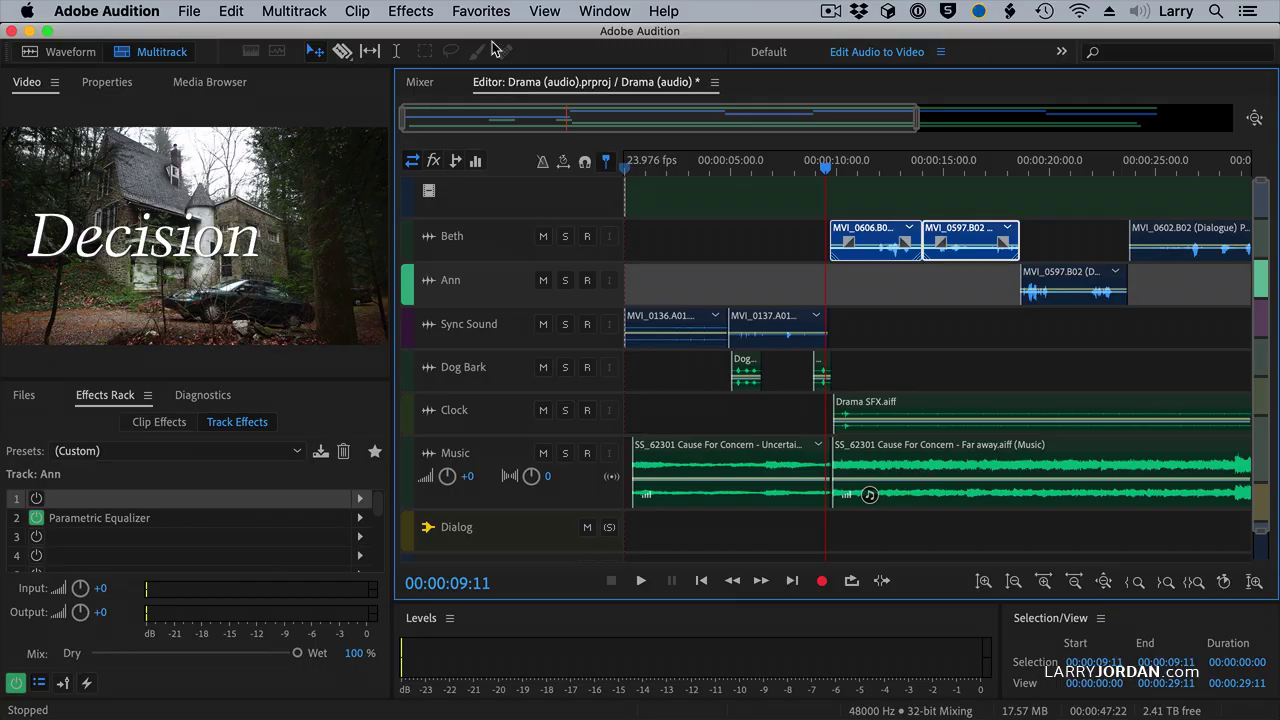
# - Check the Multitrack menu's Export to Adobe Premiere Pro option, then dismiss it without exporting
pyautogui.click(300, 8)
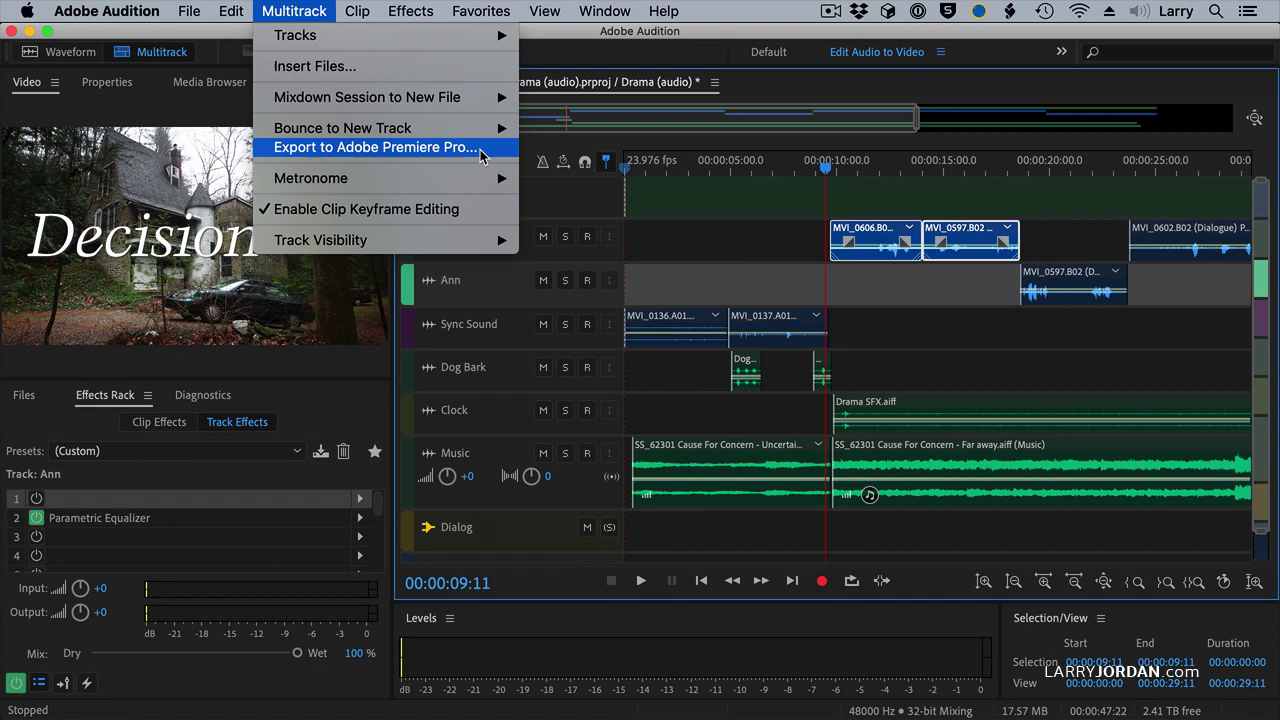
pyautogui.click(679, 278)
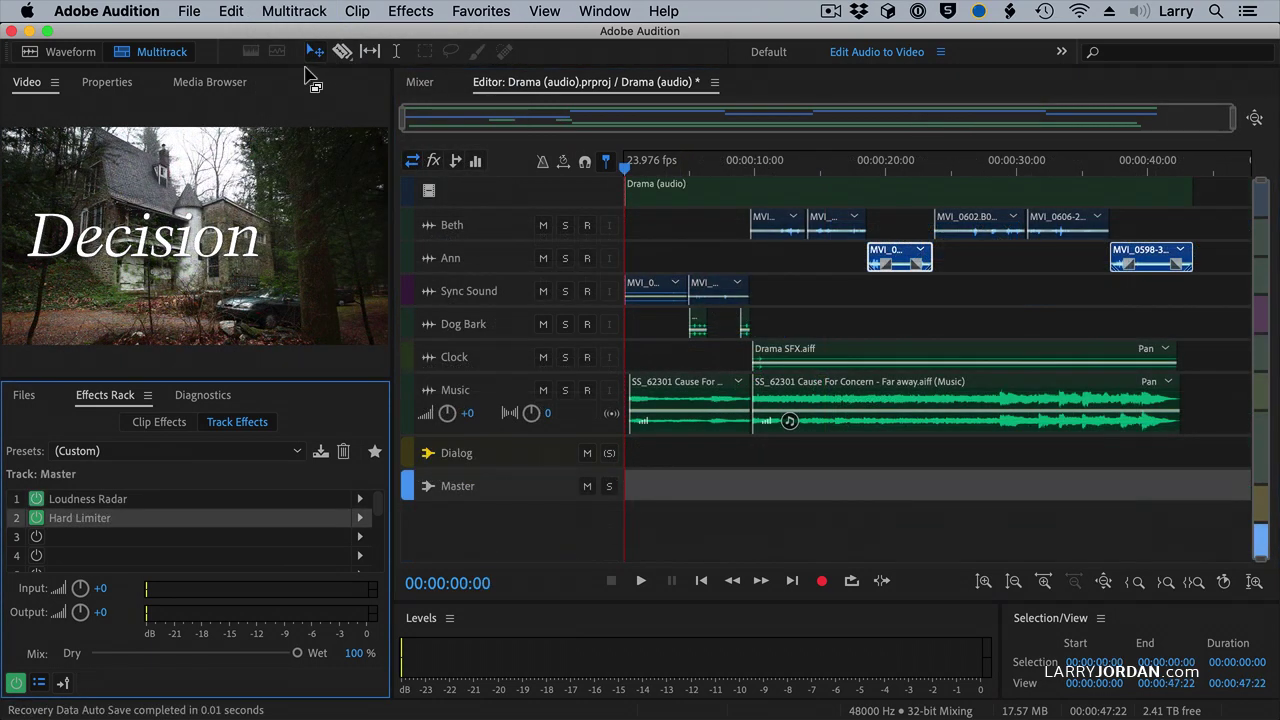
# - Export an Entire Session mixdown named Drama Mix.wav to the Desktop as 48000 Hz stereo 16-bit
pyautogui.click(187, 12)
pyautogui.moveTo(209, 380)
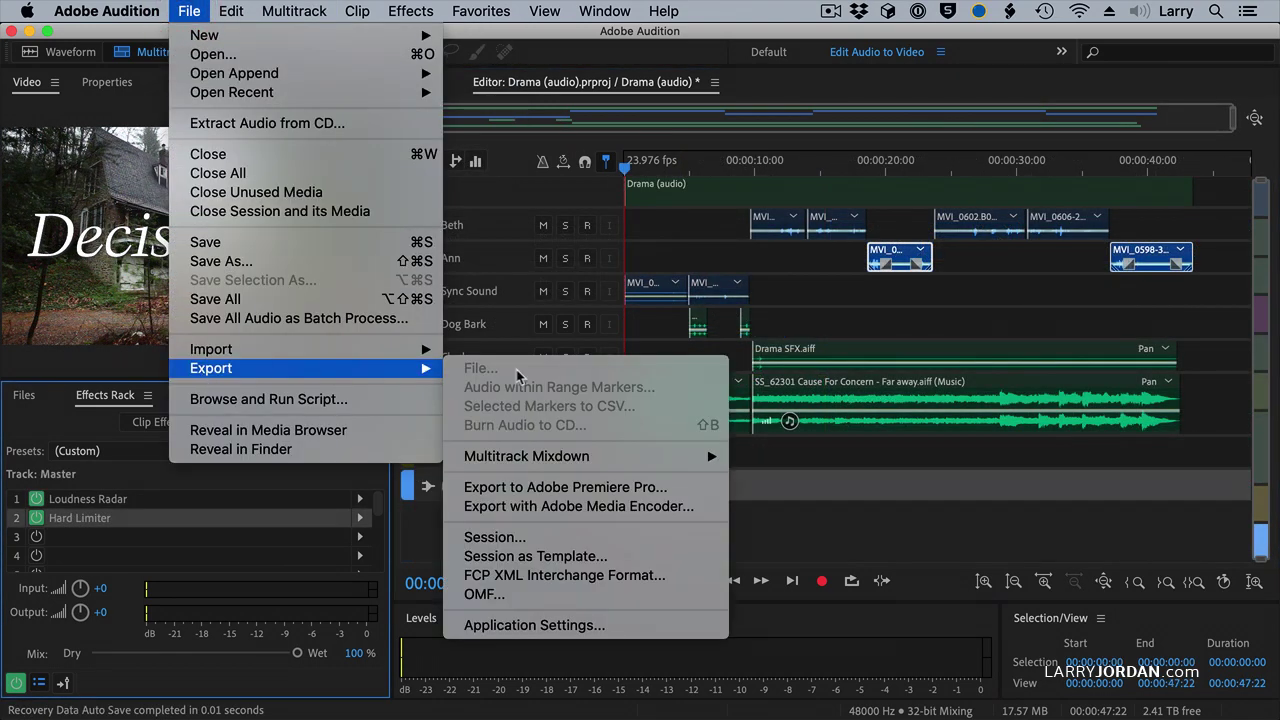
pyautogui.moveTo(622, 459)
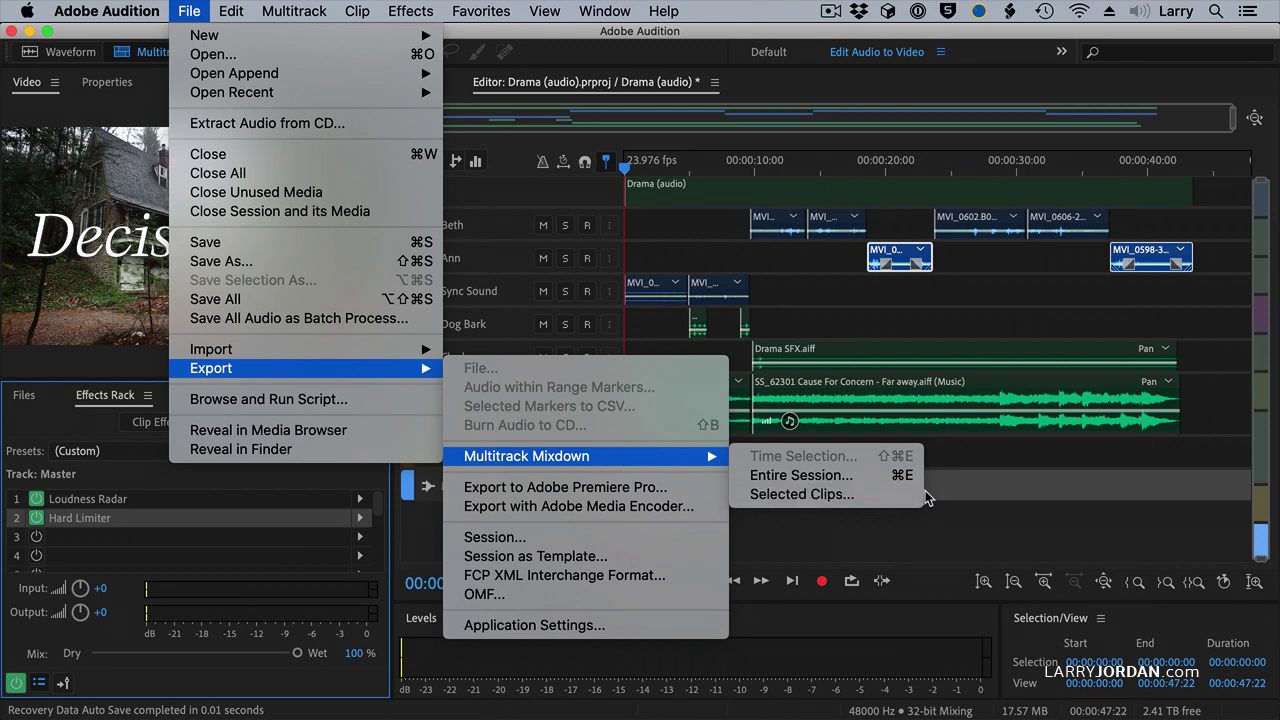
pyautogui.click(869, 483)
pyautogui.moveTo(560, 119); pyautogui.dragTo(580, 107)
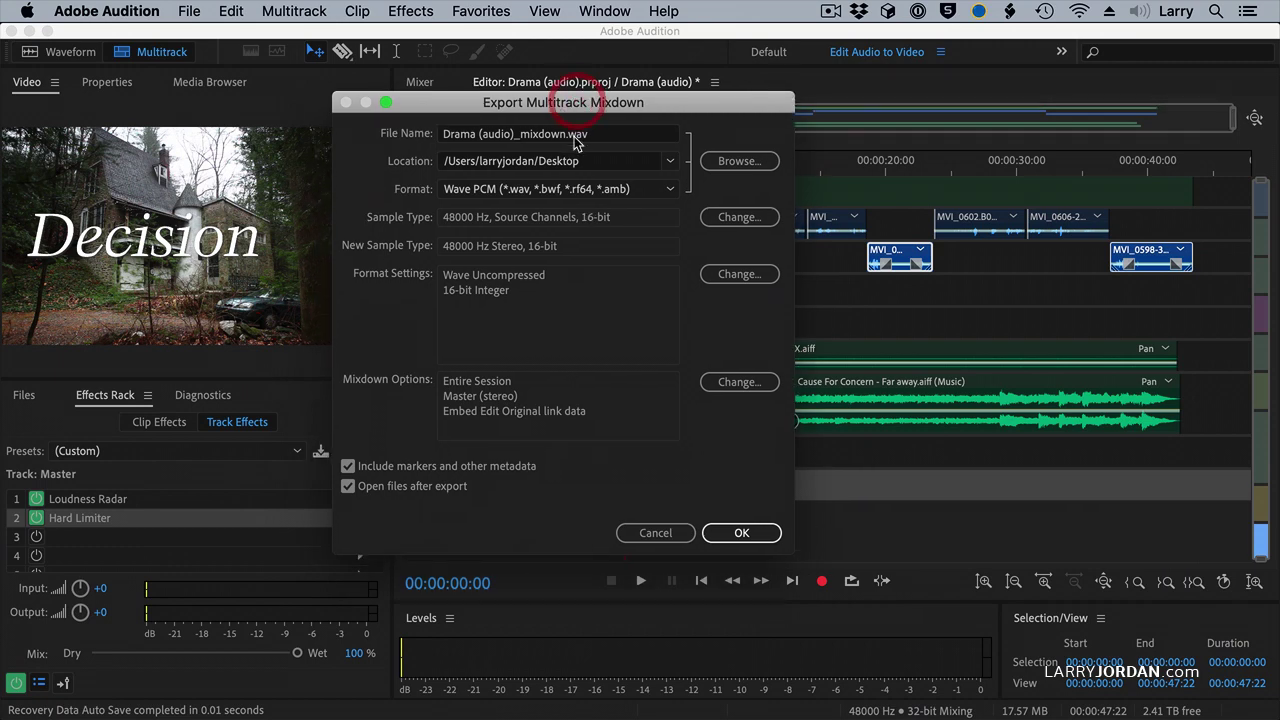
pyautogui.click(568, 136)
pyautogui.press('BackSpace')
pyautogui.press('BackSpace')
pyautogui.press('BackSpace')
pyautogui.press('BackSpace')
pyautogui.press('BackSpace')
pyautogui.press('BackSpace')
pyautogui.press('BackSpace')
pyautogui.press('BackSpace')
pyautogui.press('BackSpace')
pyautogui.press('BackSpace')
pyautogui.press('BackSpace')
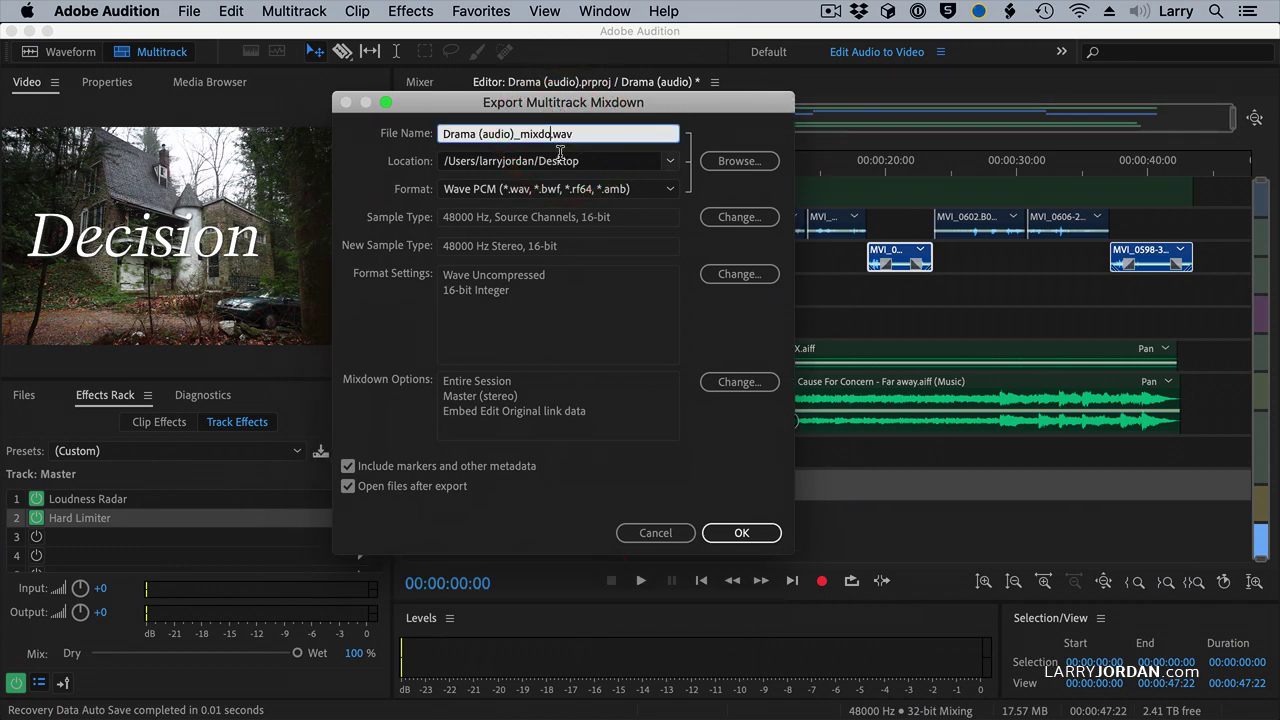
pyautogui.press('BackSpace')
pyautogui.press('BackSpace')
pyautogui.press('BackSpace')
pyautogui.press('BackSpace')
pyautogui.write('Mix')
pyautogui.click(742, 532)
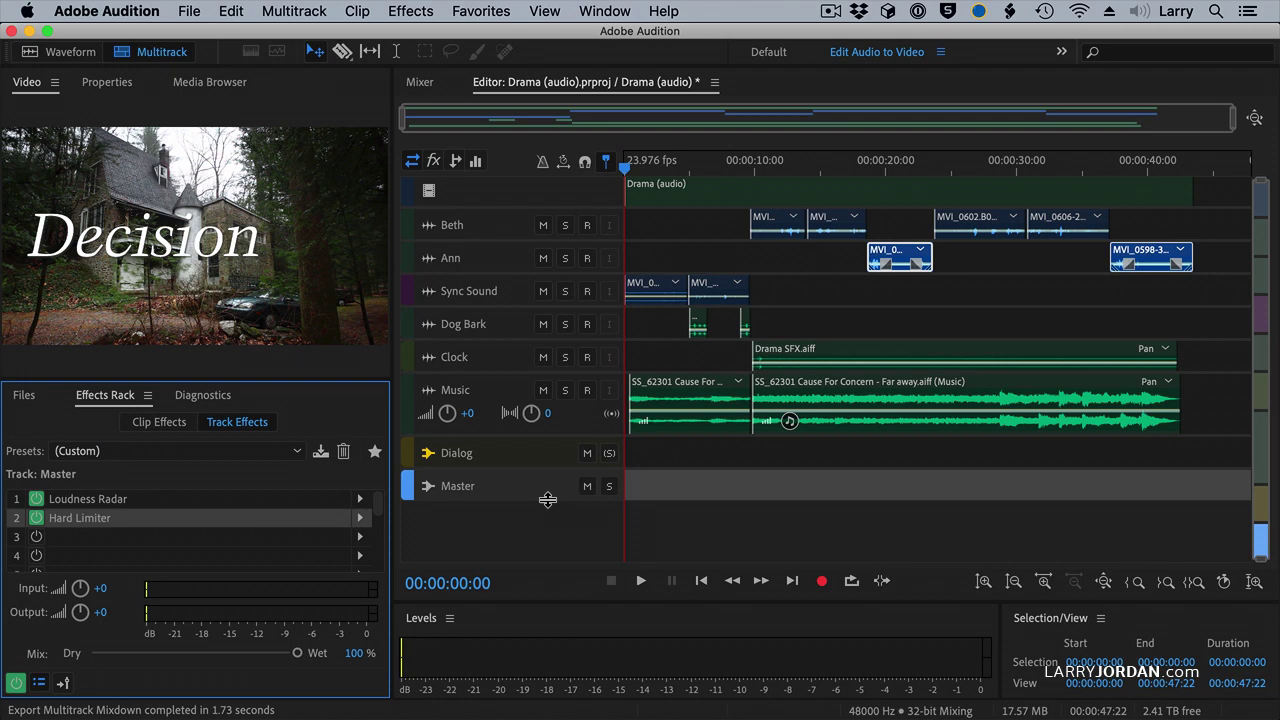
# - Open Drama Mix.wav from the Files panel in the Waveform editor
pyautogui.click(25, 396)
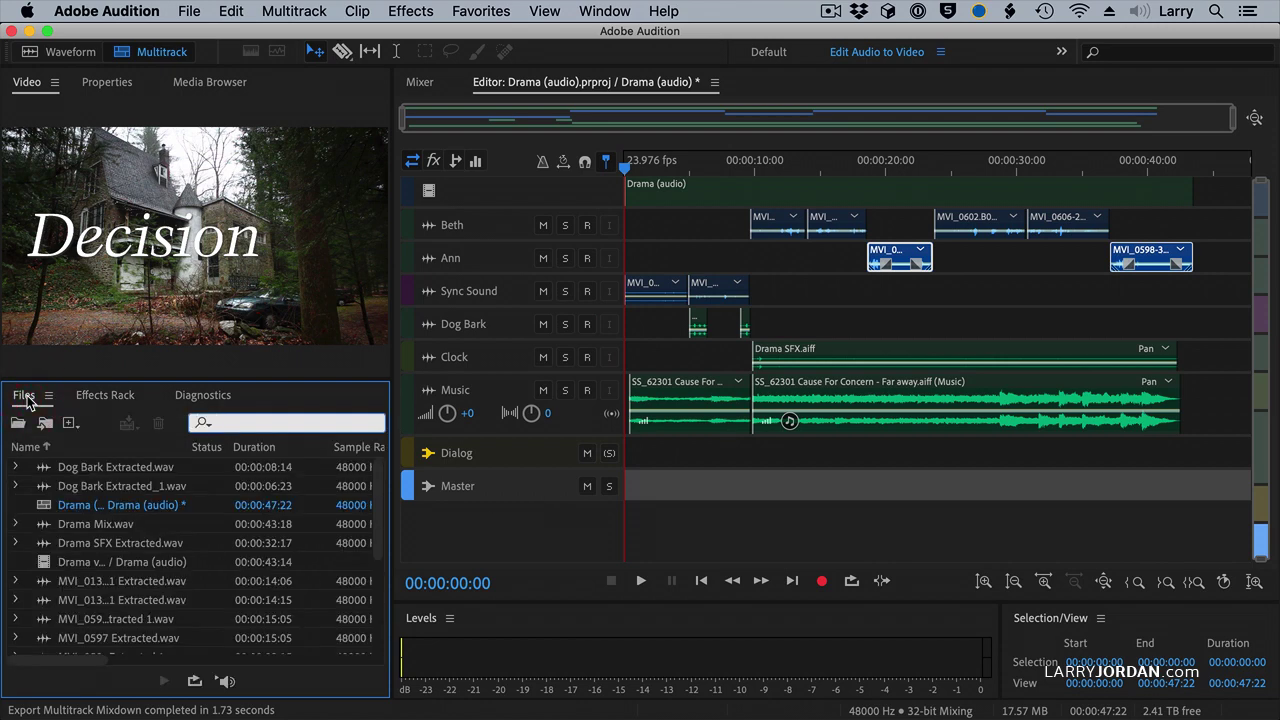
pyautogui.click(82, 528)
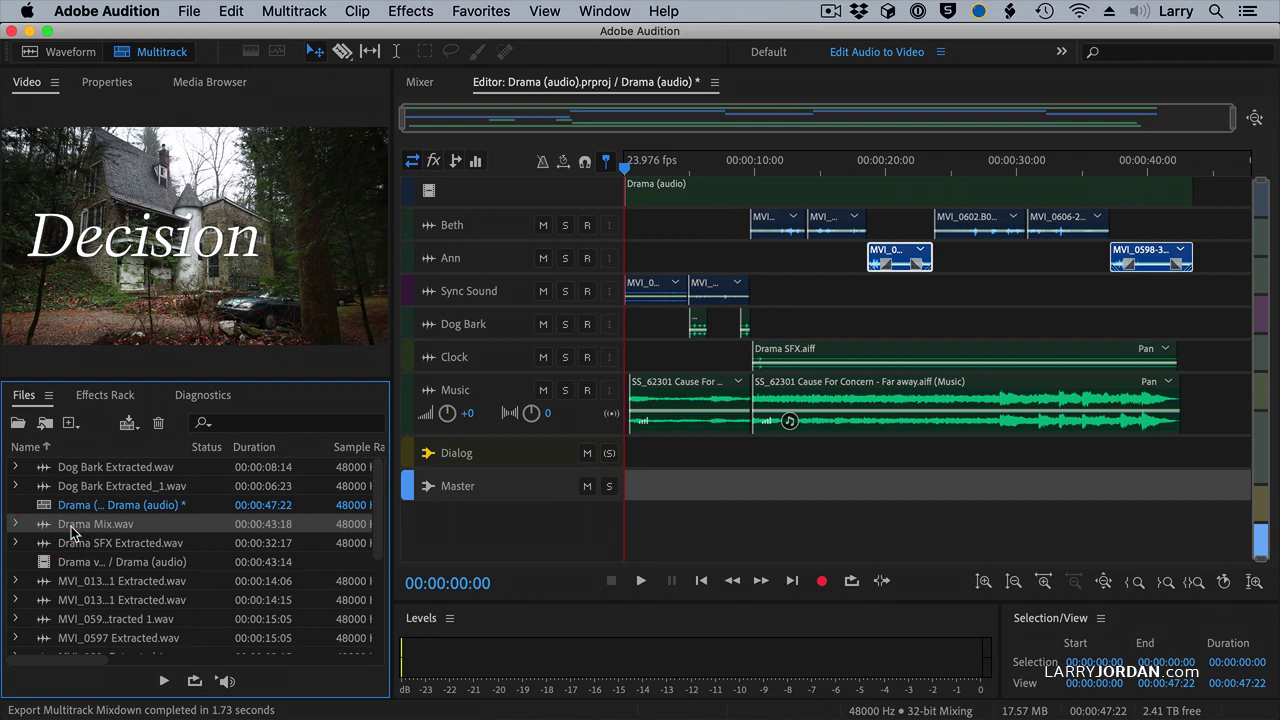
pyautogui.doubleClick(72, 533)
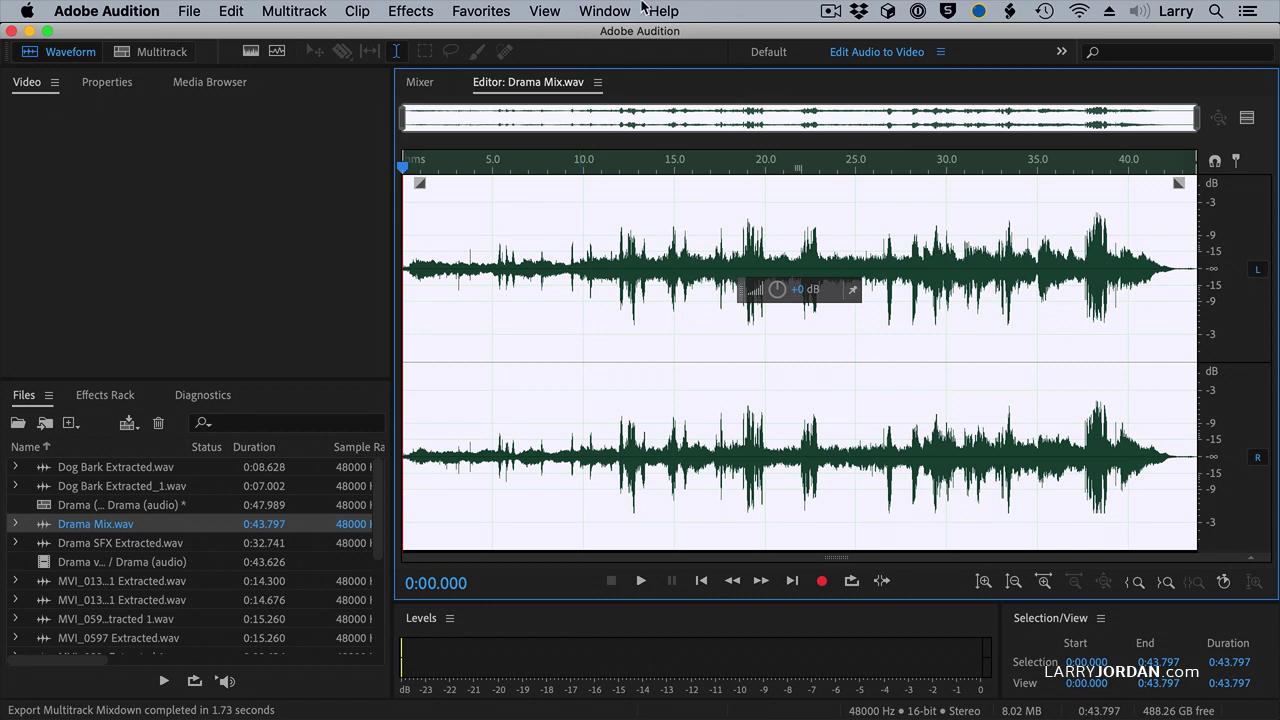
# - Scan Drama Mix.wav in Amplitude Statistics, showing a -4.38 dB peak and -19.87 LUFS
pyautogui.click(605, 11)
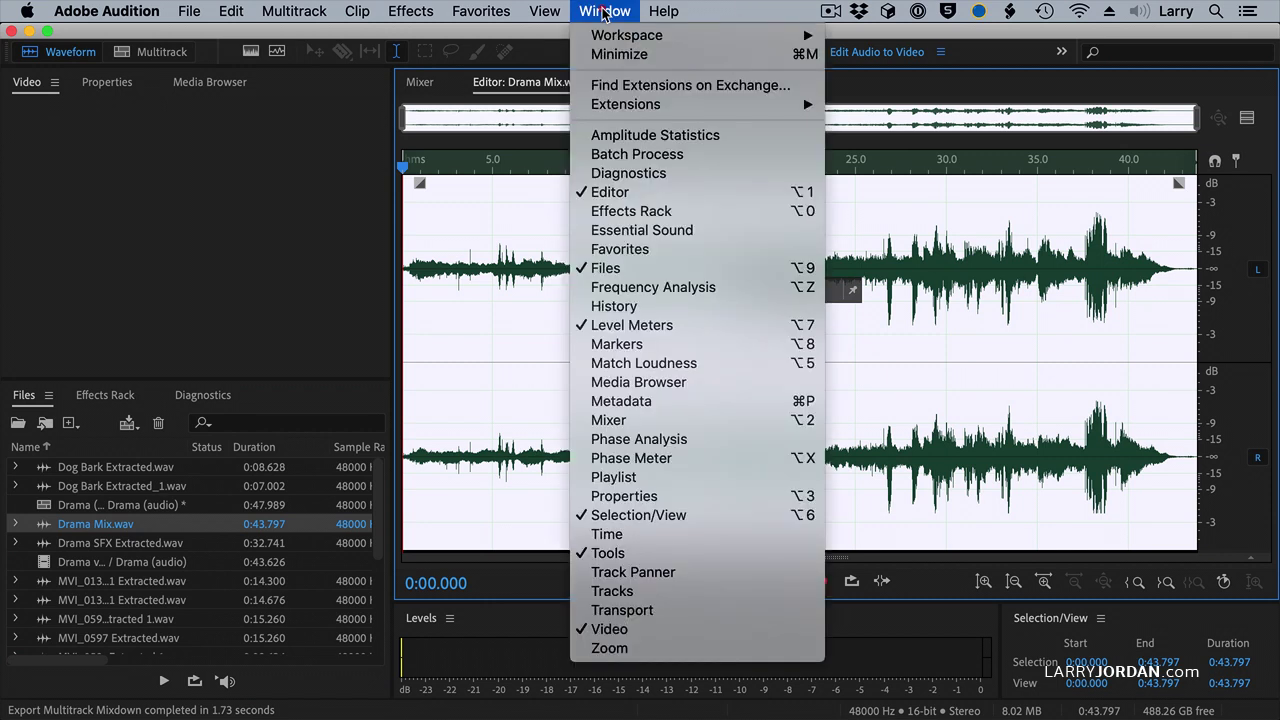
pyautogui.click(594, 137)
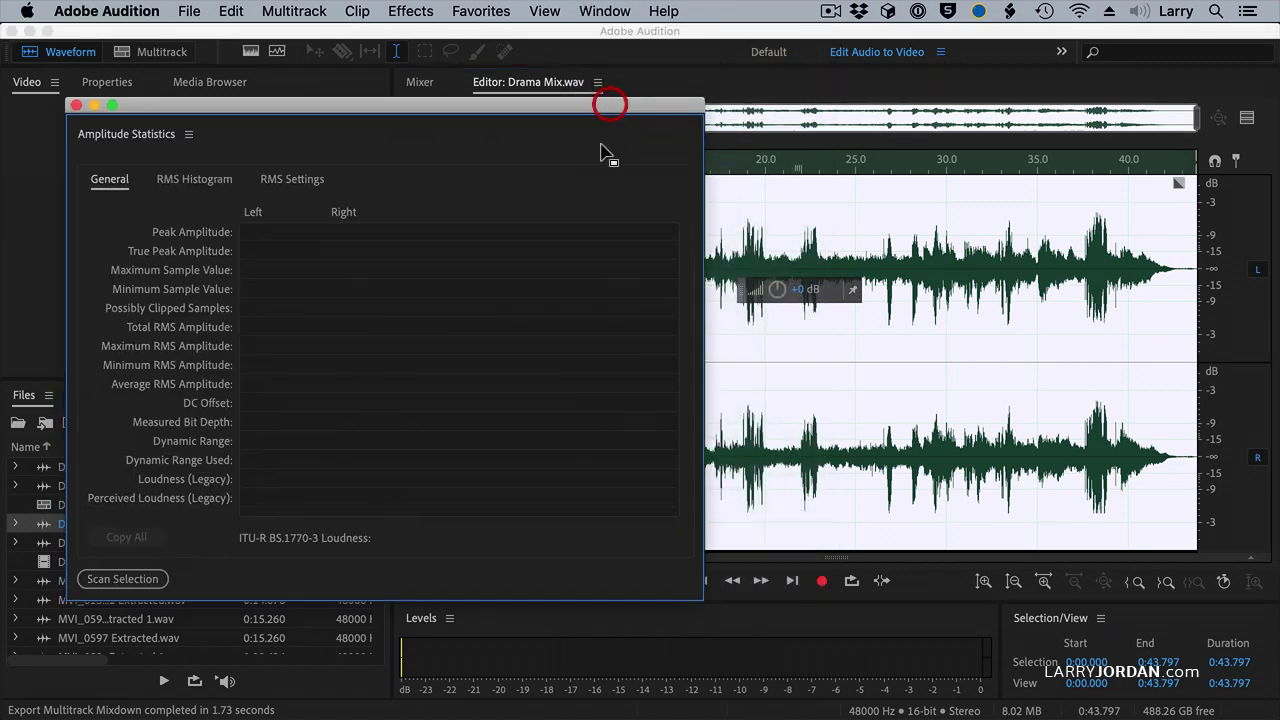
pyautogui.click(120, 578)
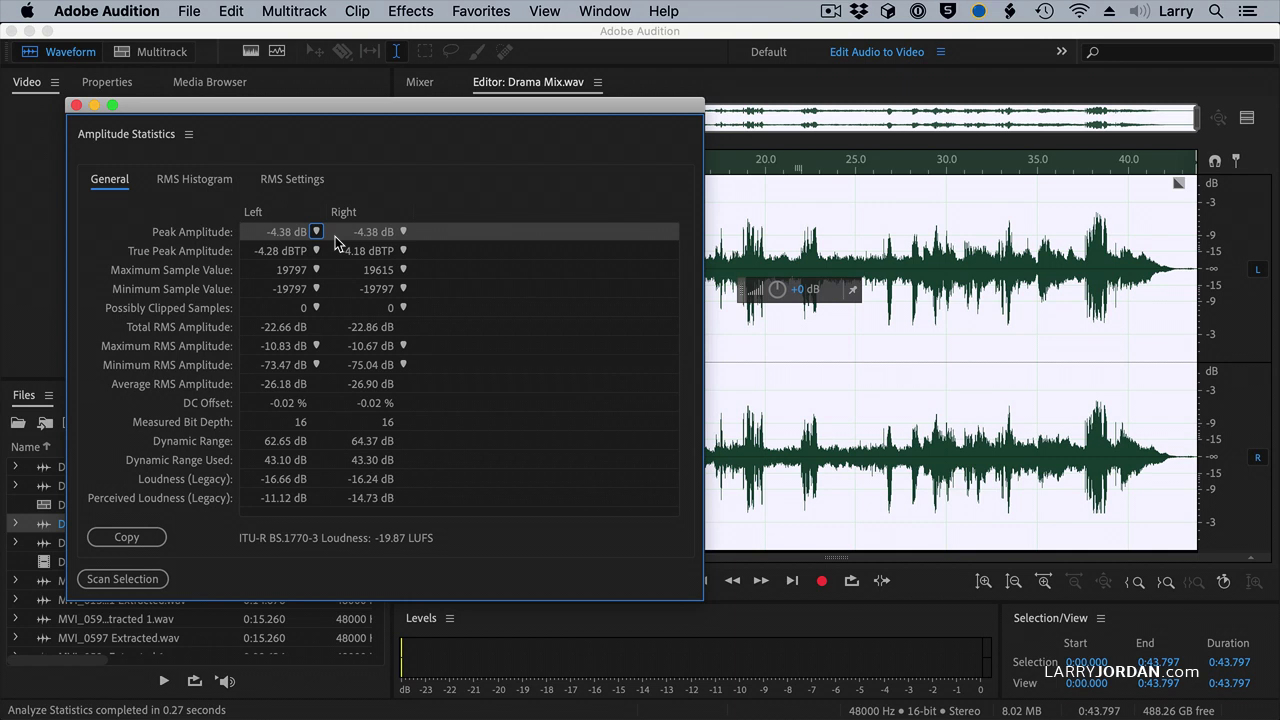
# - Boost Drama Mix.wav by +3 dB to a -1.38 dB peak, recheck statistics, and save it
pyautogui.click(77, 106)
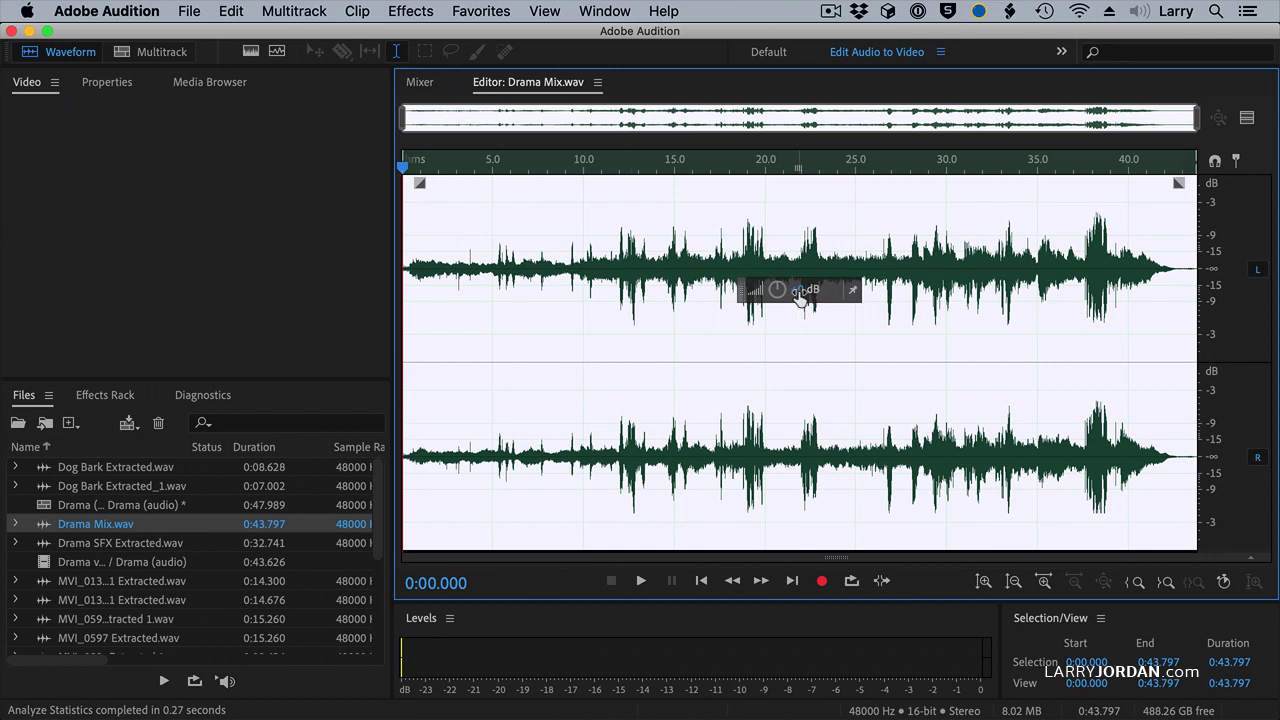
pyautogui.moveTo(799, 297); pyautogui.dragTo(838, 297)
pyautogui.hotkey('alt', 'a')
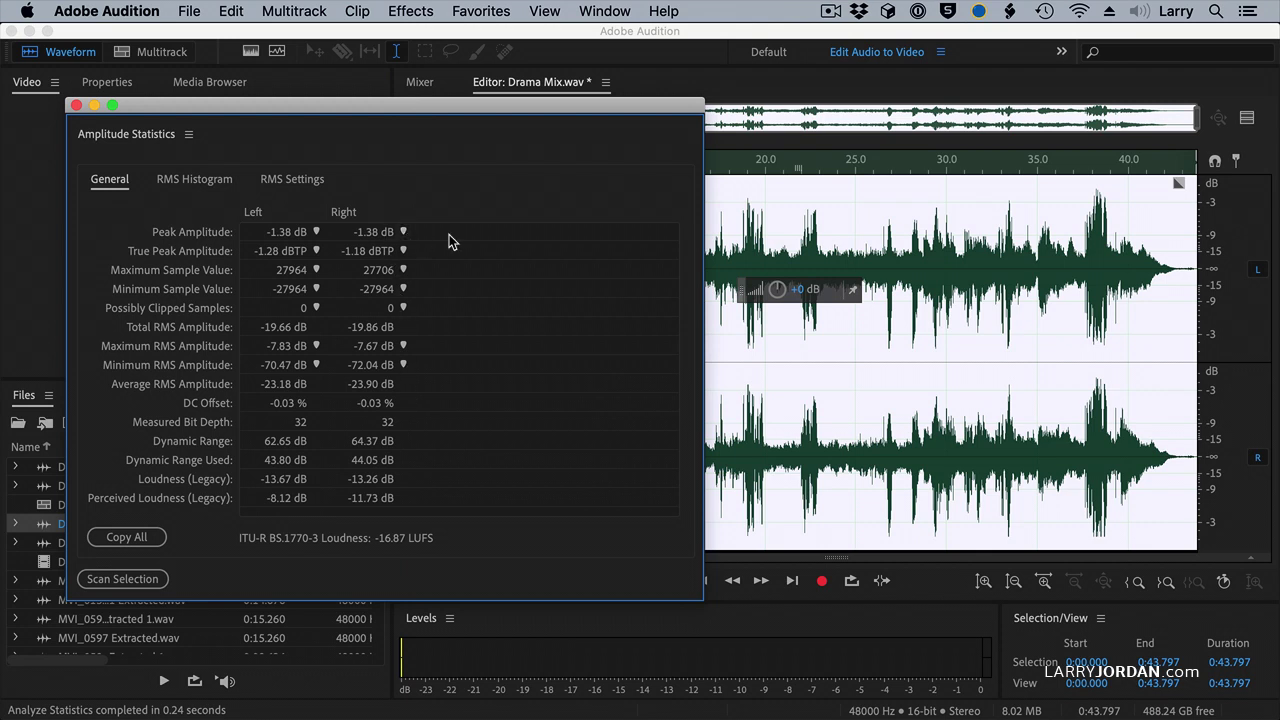
pyautogui.click(76, 105)
pyautogui.press('super+s')
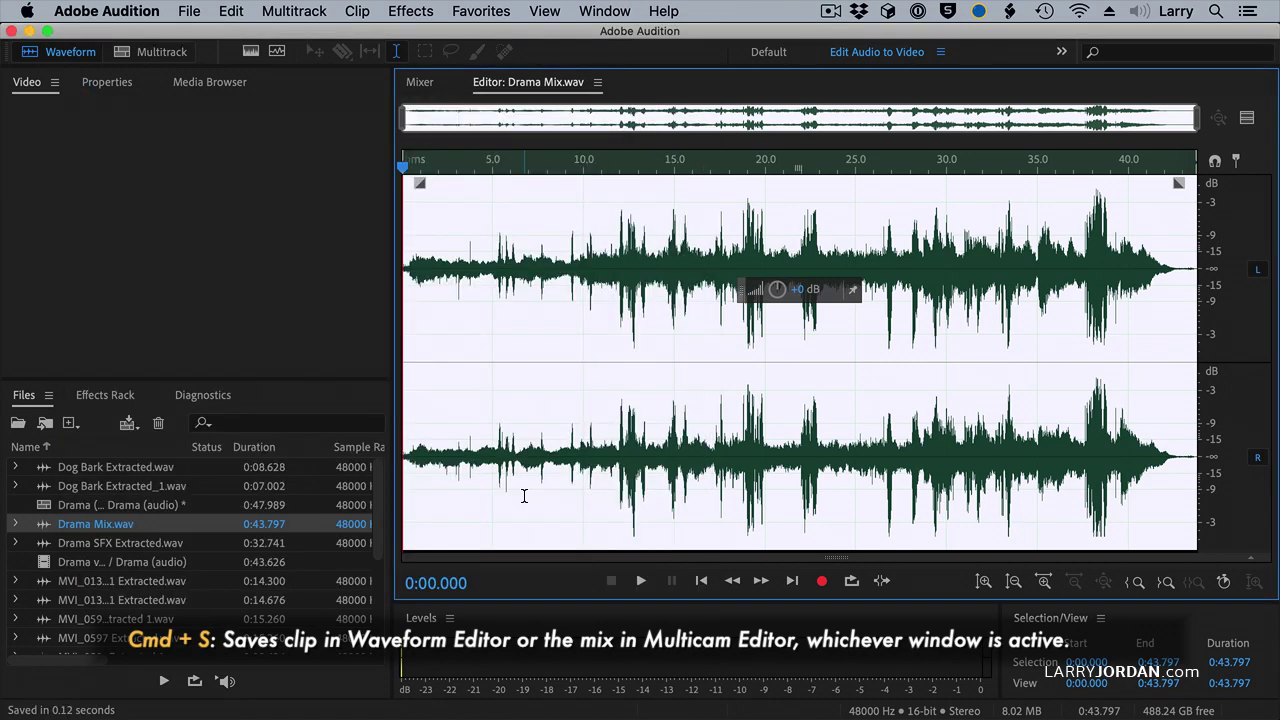
pyautogui.click(528, 489)
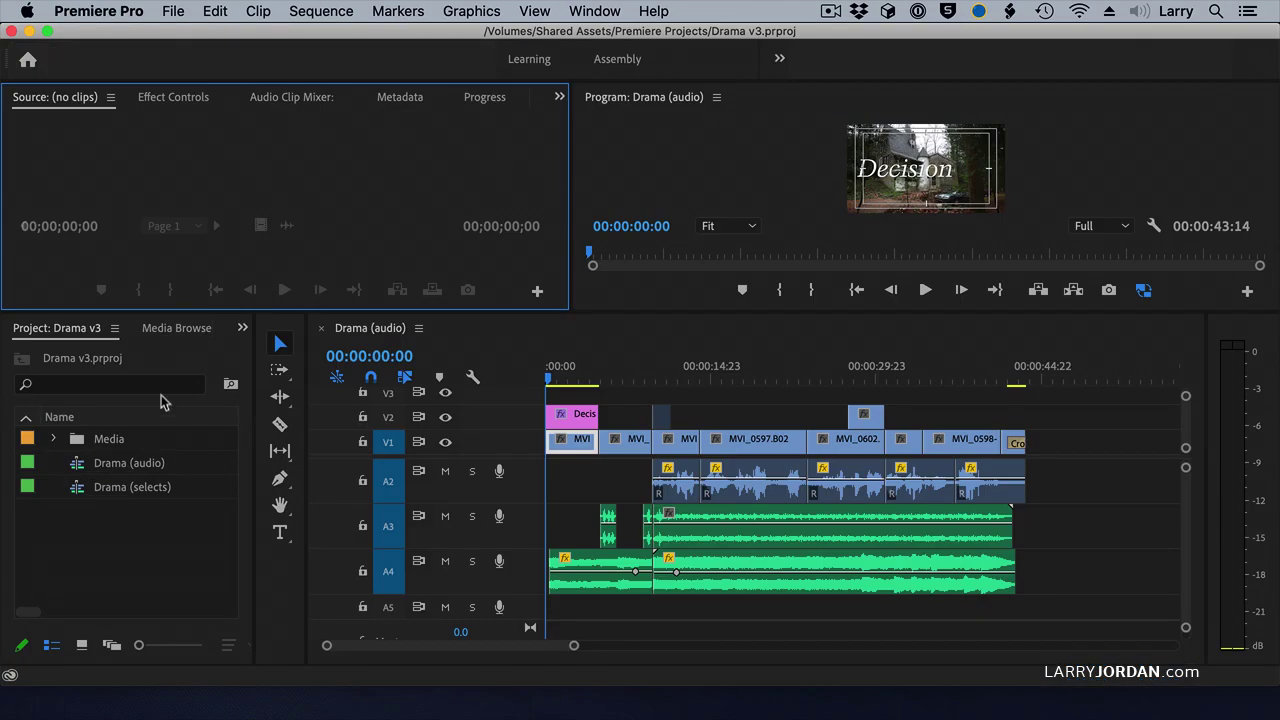
# - Import Drama Mix.wav from the Desktop into the Drama v3 project bin
pyautogui.click(145, 548)
pyautogui.doubleClick(145, 548)
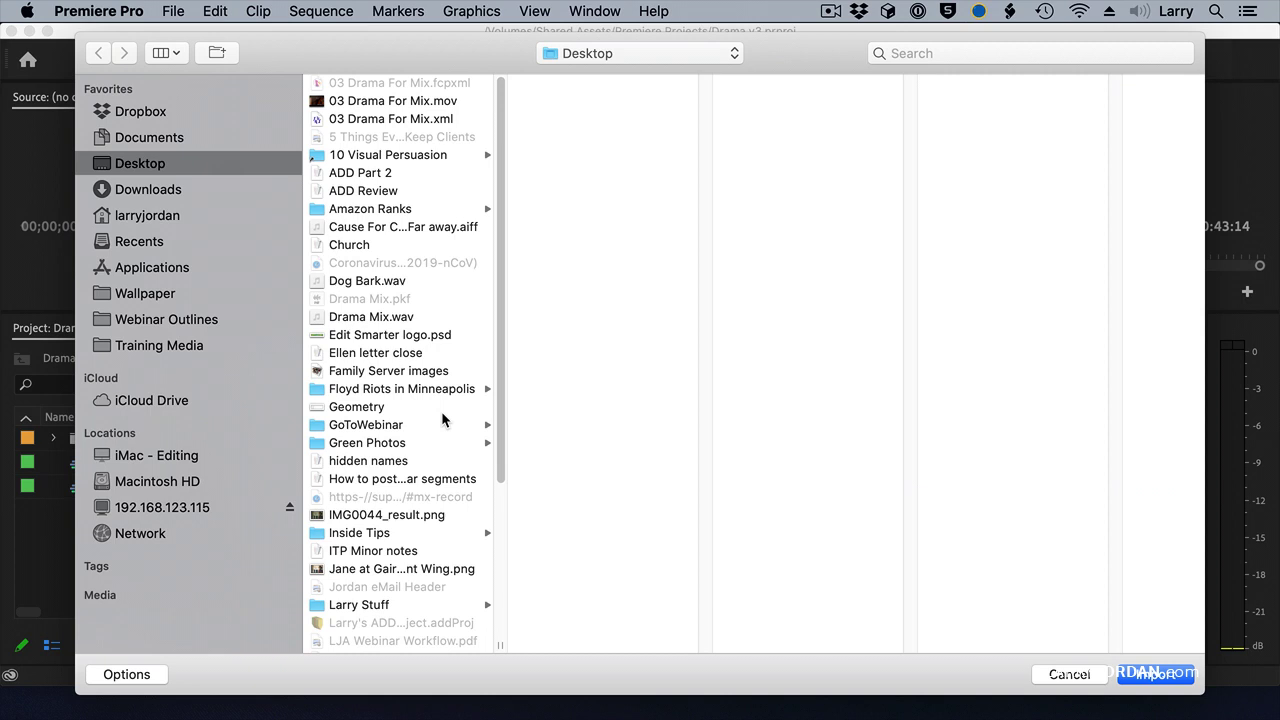
pyautogui.click(410, 317)
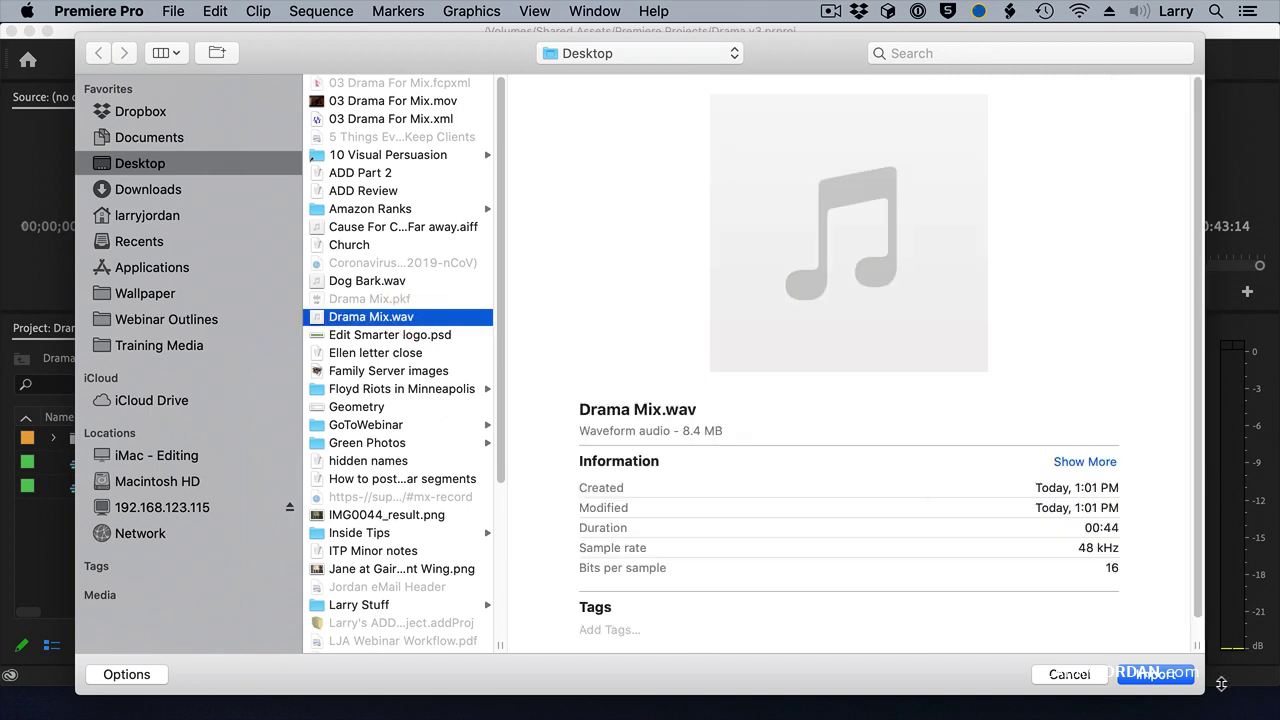
pyautogui.click(1140, 680)
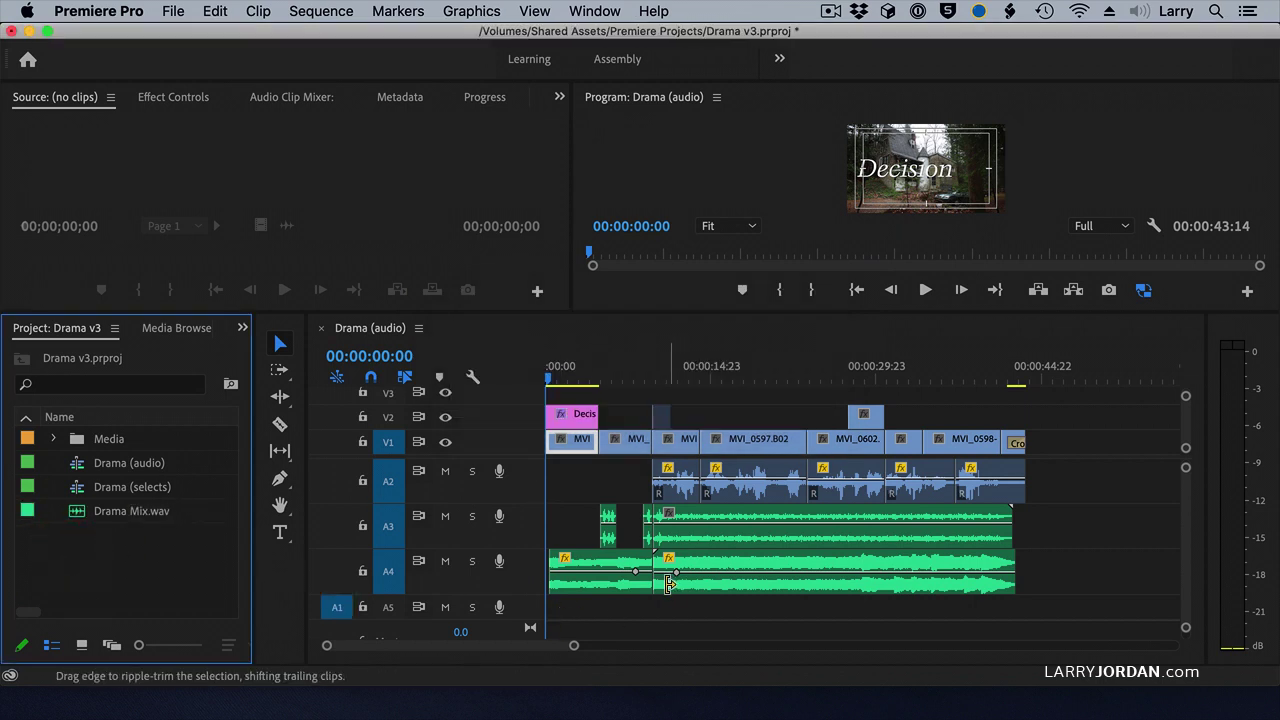
# - Place Drama Mix.wav on audio track A5 at the sequence start
pyautogui.scroll(-1, 668, 584)
pyautogui.click(80, 512)
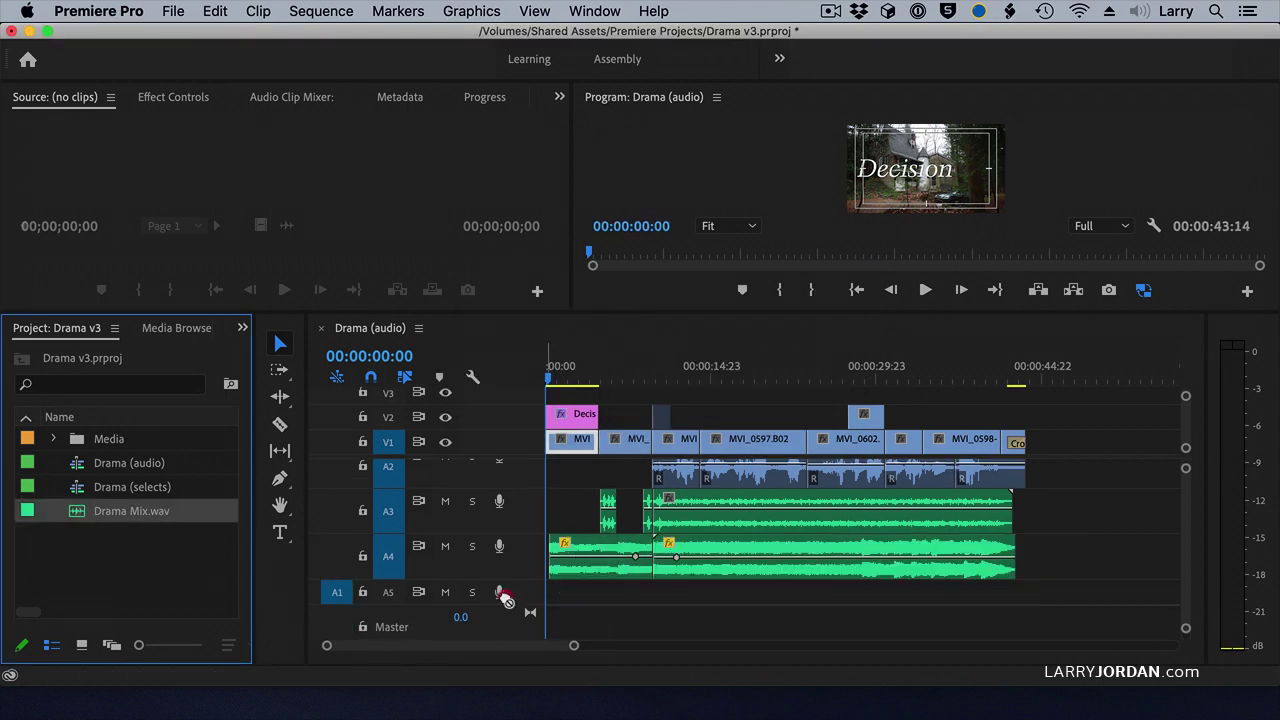
pyautogui.moveTo(505, 598); pyautogui.dragTo(566, 596)
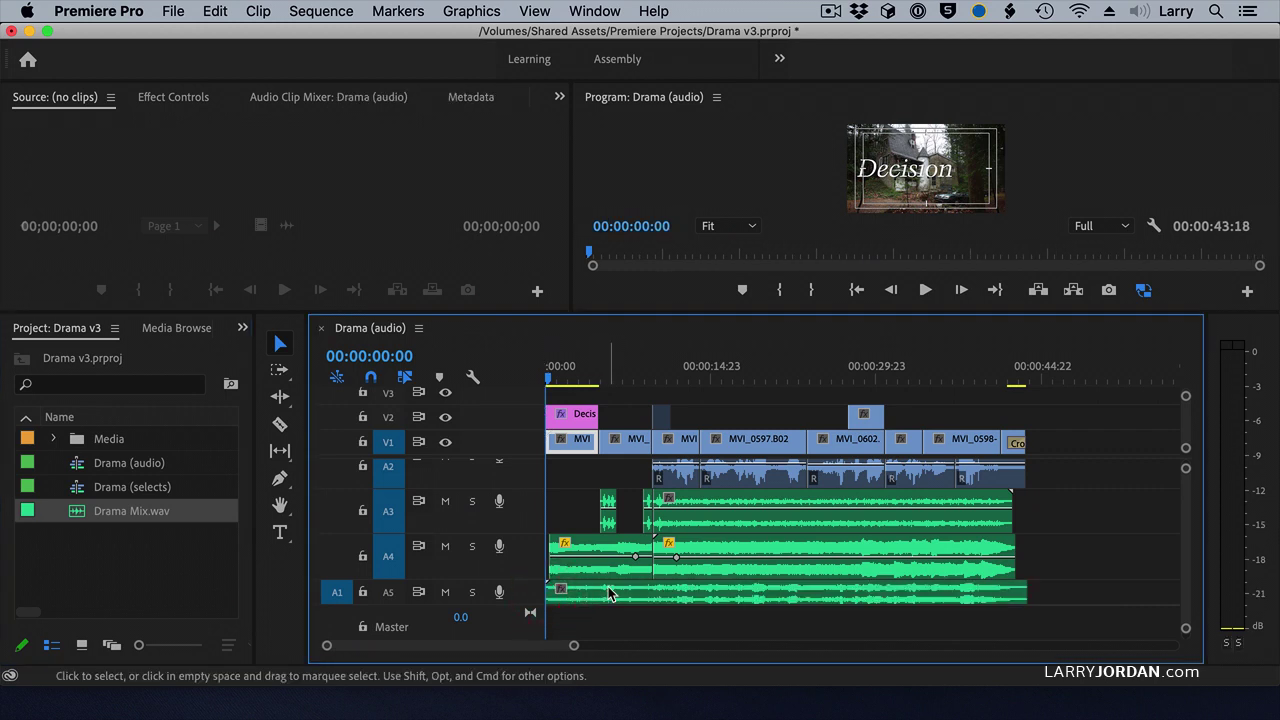
pyautogui.click(612, 593)
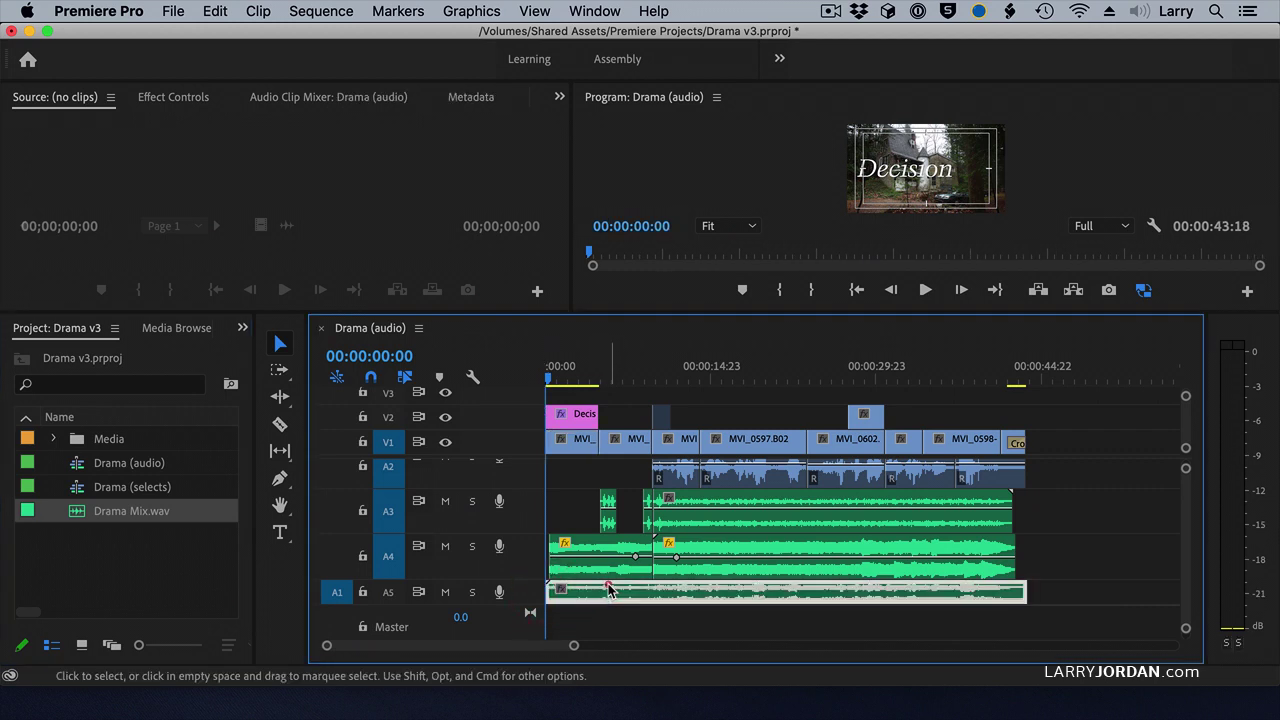
# - Mute the original audio tracks A4, A3, A2 and A1
pyautogui.click(445, 546)
pyautogui.click(445, 501)
pyautogui.scroll(1, 458, 533)
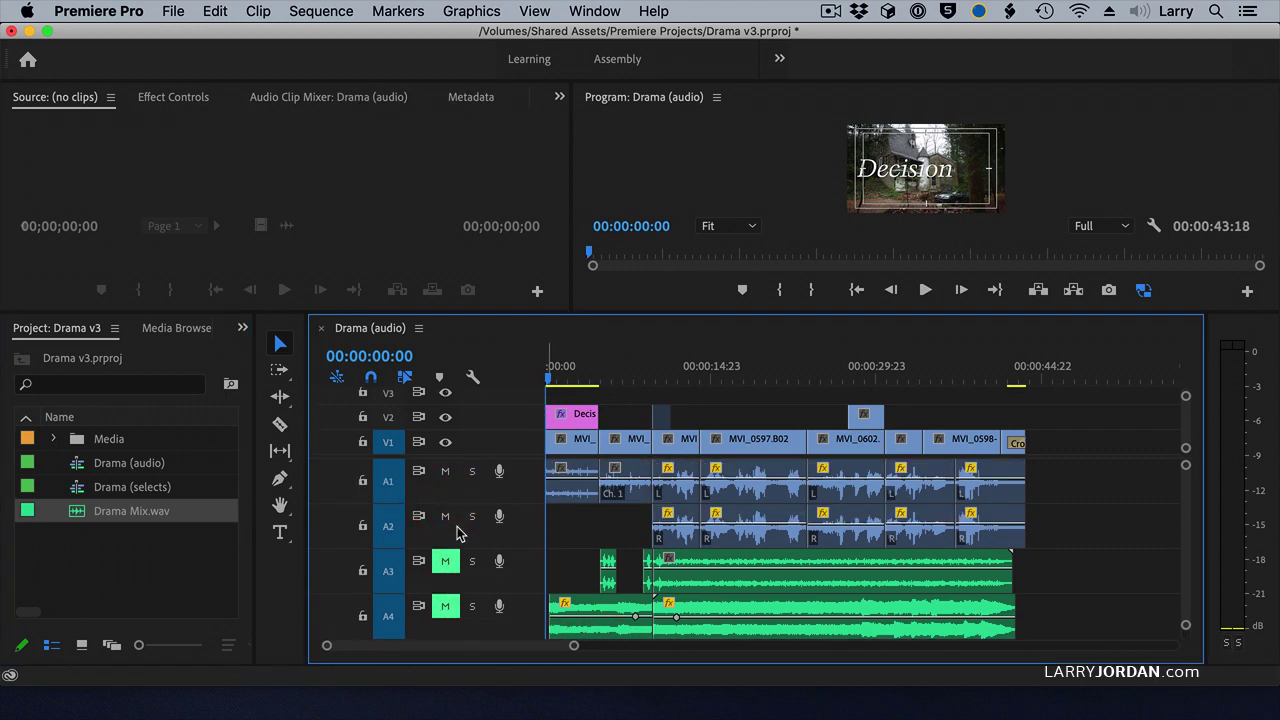
pyautogui.click(445, 516)
pyautogui.click(445, 471)
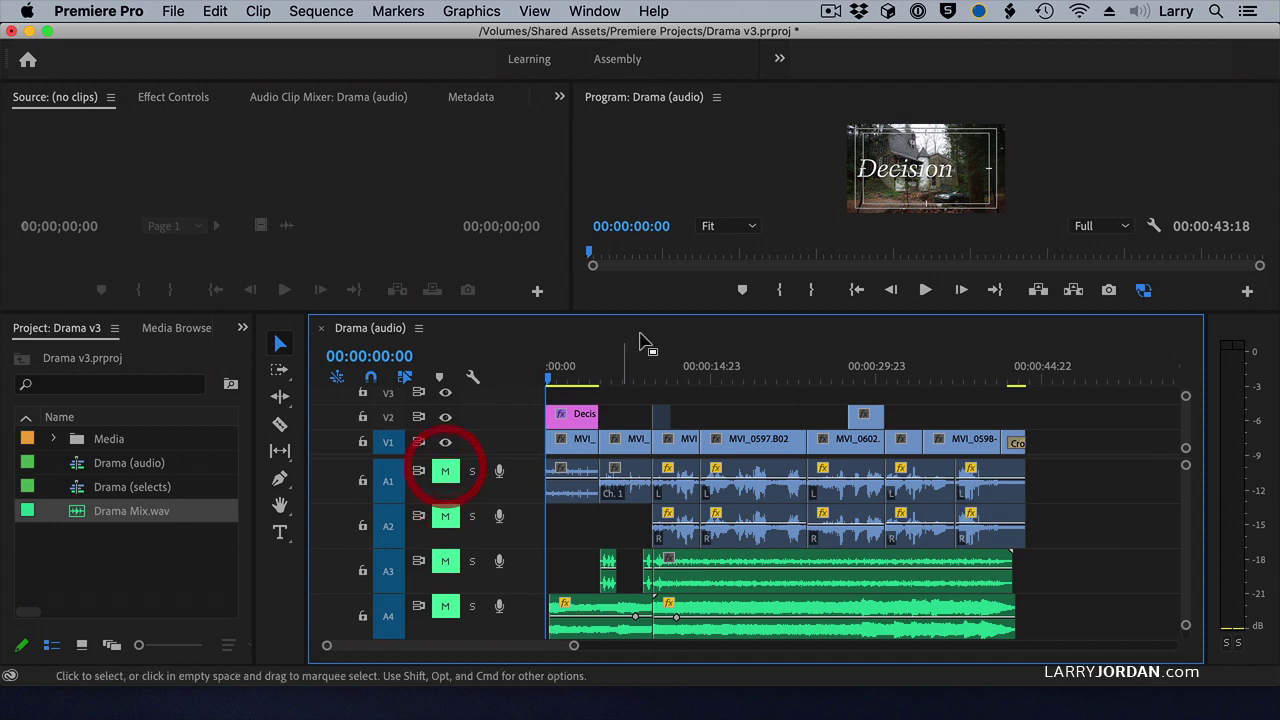
# - Play the sequence from the 6-second mark with only Drama Mix.wav audible
pyautogui.click(618, 380)
pyautogui.press('space')
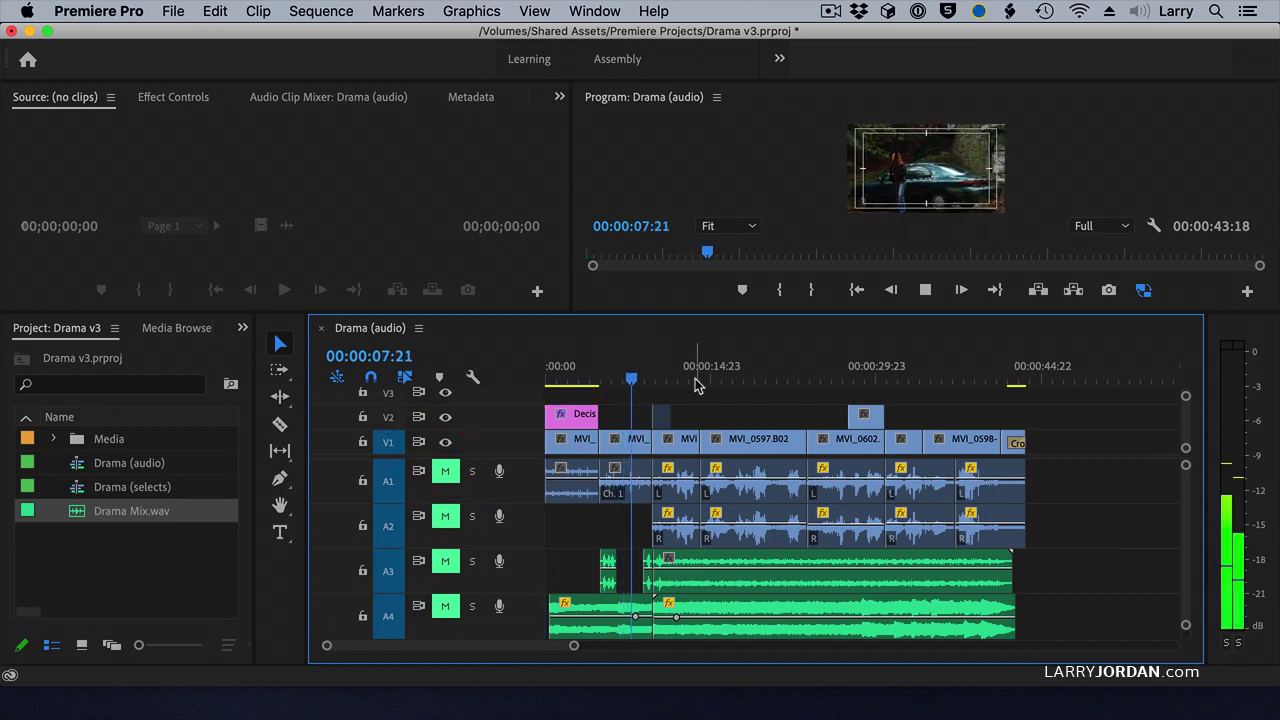